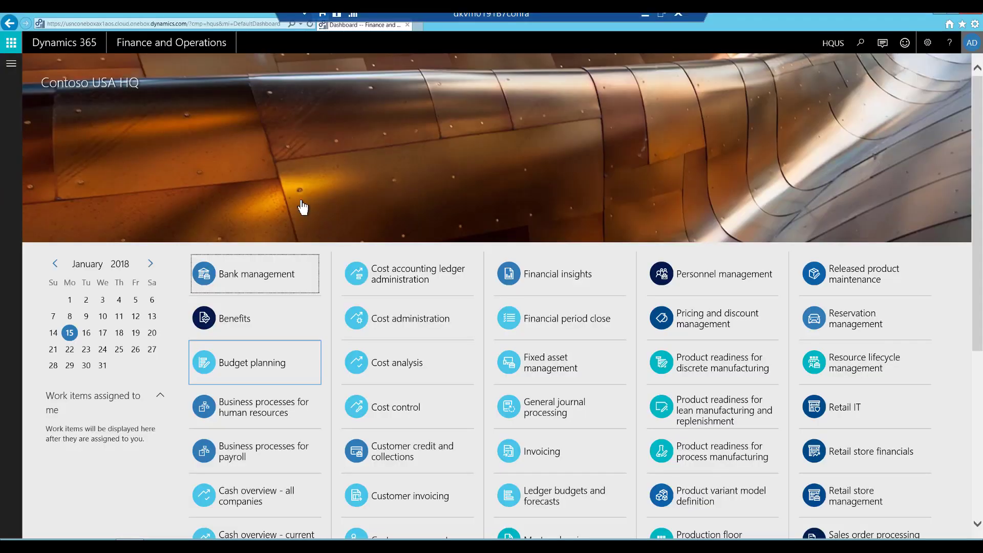
# Open All production orders and inspect BOM line M0001 for scheduled order 001031.
pyautogui.click(11, 65)
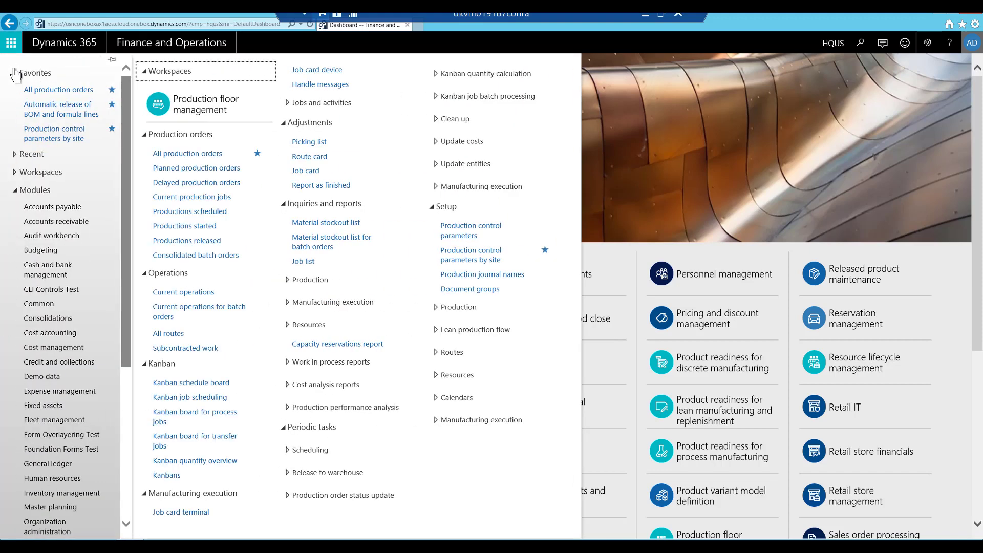
pyautogui.click(38, 92)
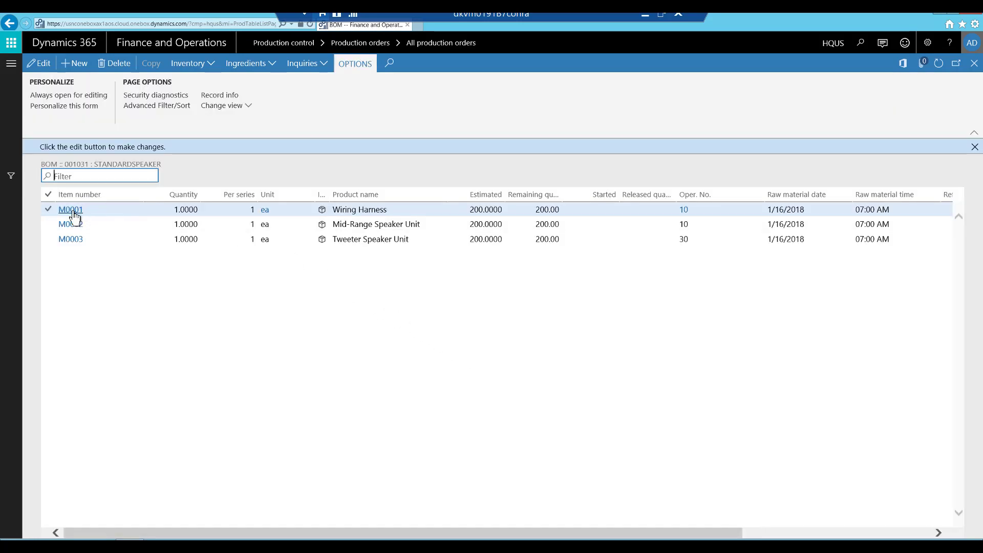
pyautogui.click(85, 210)
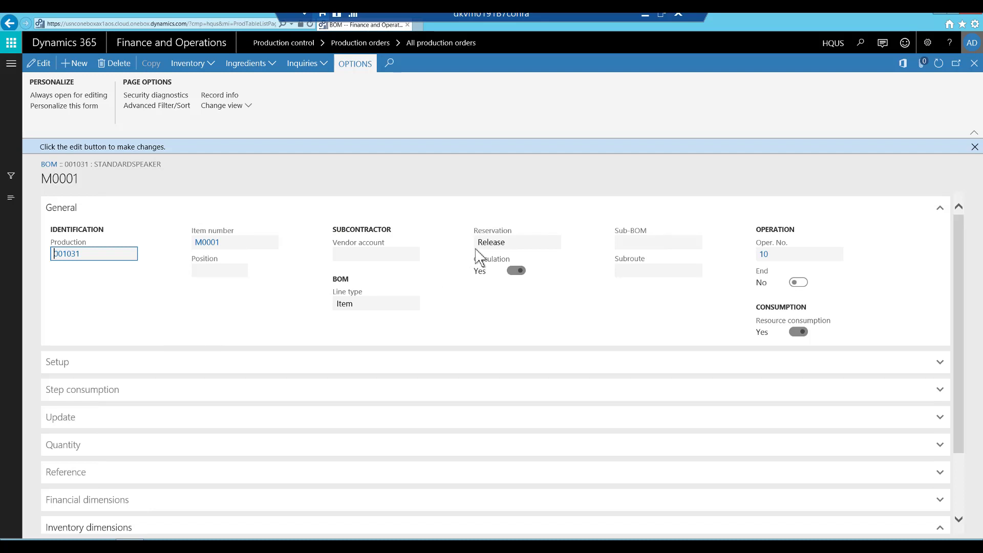
pyautogui.press('Escape')
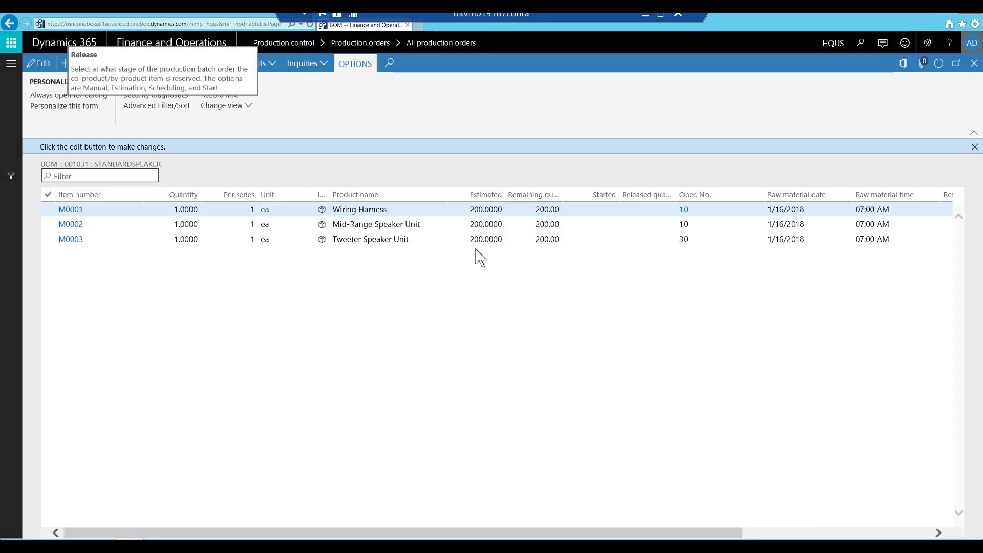
pyautogui.press('Escape')
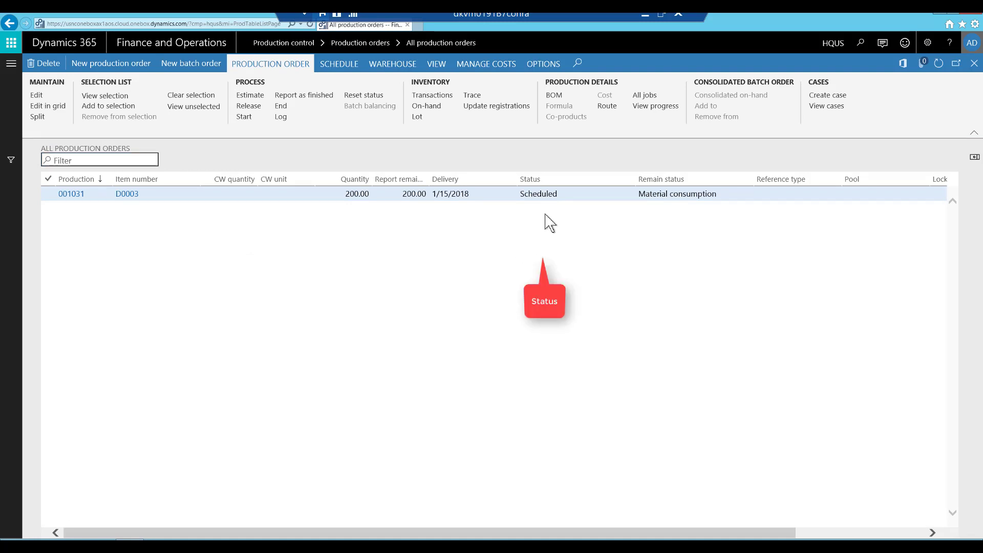
# Show the Gantt chart for order 001031 from the Schedule actions.
pyautogui.click(346, 69)
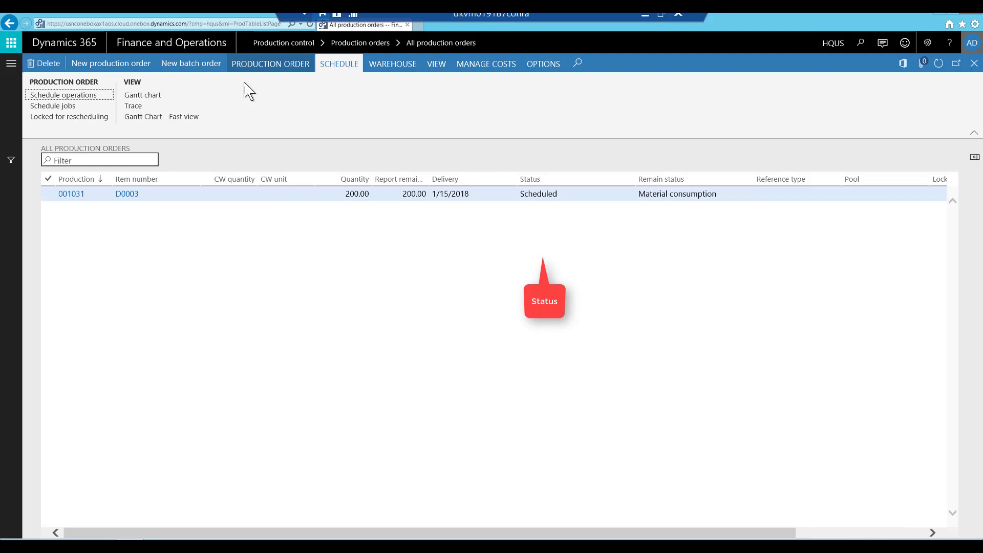
pyautogui.click(165, 97)
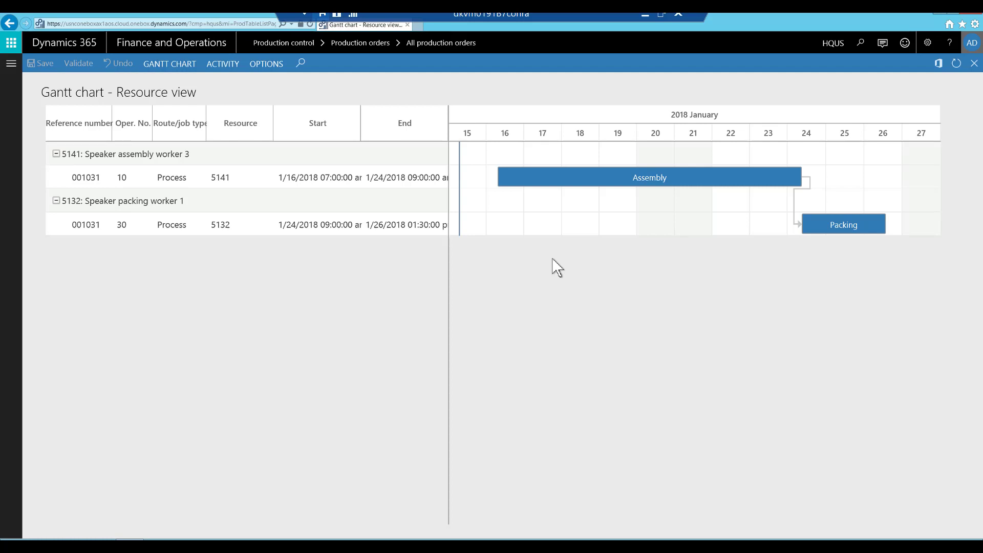
# Review the operation 10 Assembly job details and its materials.
pyautogui.click(590, 176)
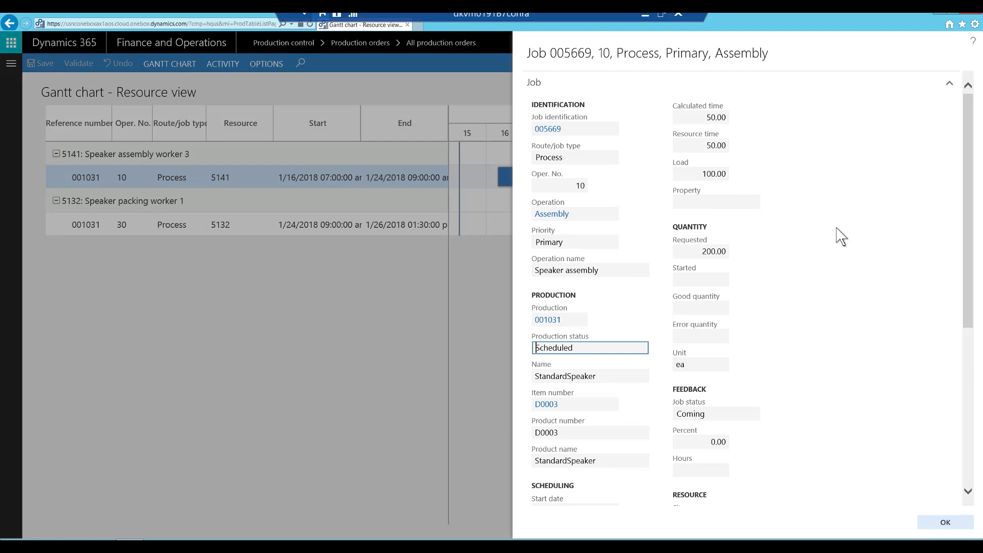
pyautogui.moveTo(842, 237); pyautogui.dragTo(981, 332)
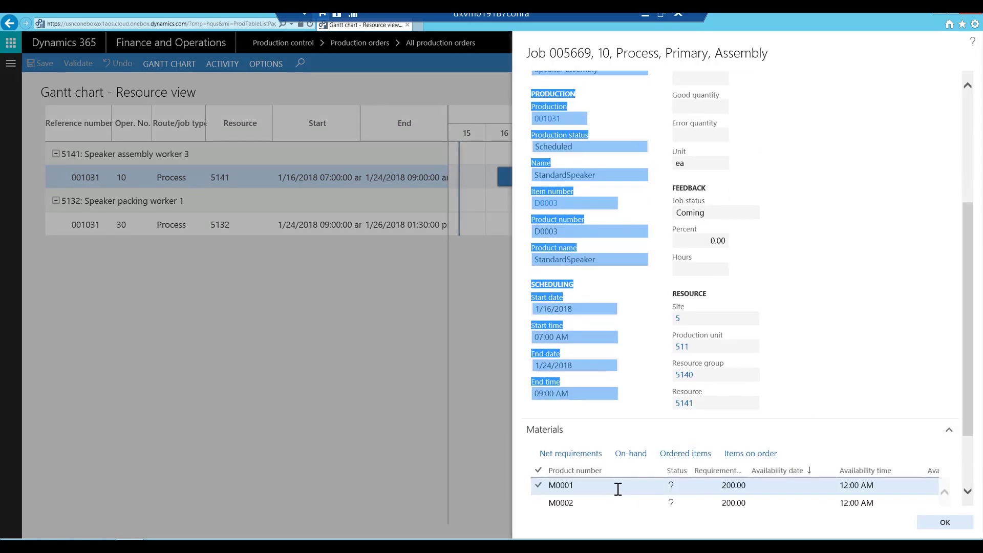
pyautogui.click(942, 523)
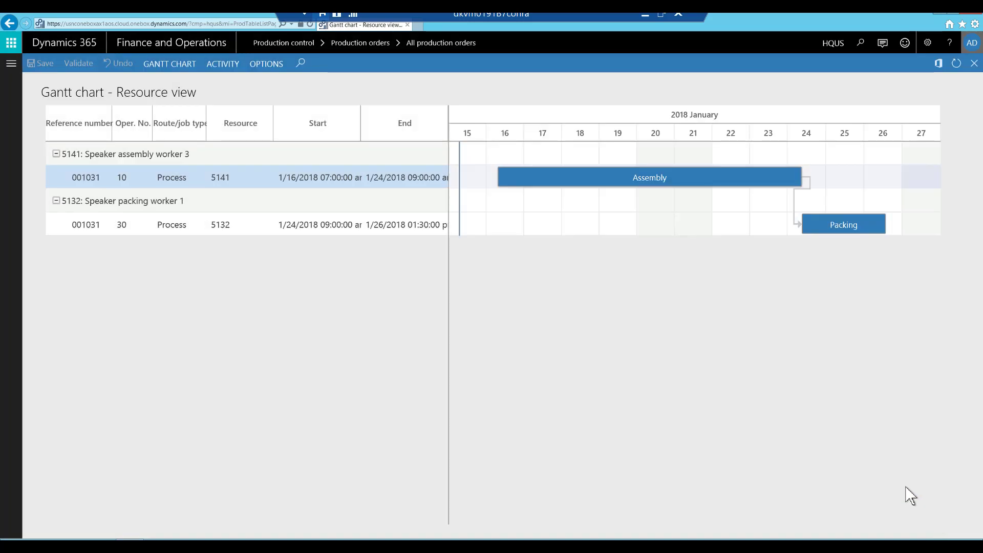
# Review the Packing job details, then close the Gantt chart.
pyautogui.click(839, 226)
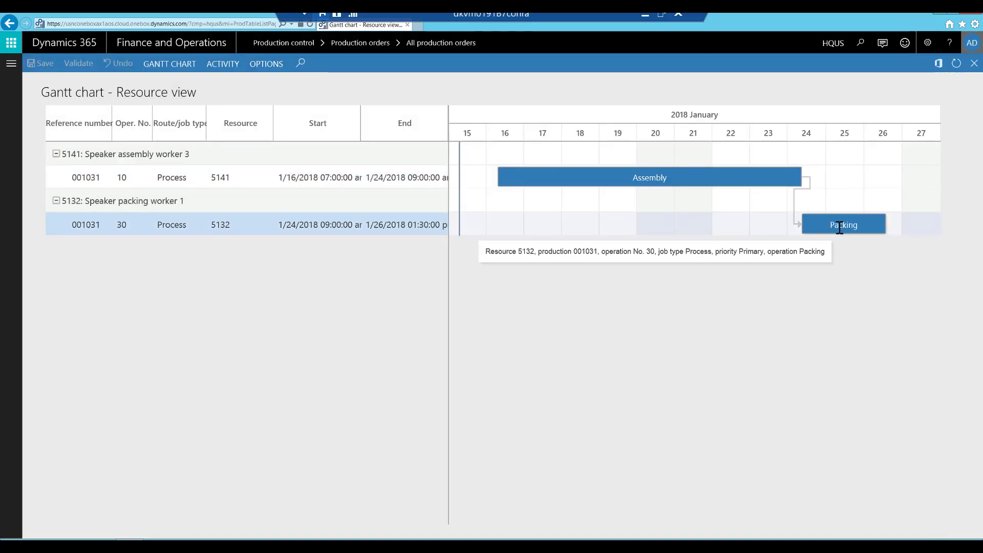
pyautogui.doubleClick(840, 228)
pyautogui.moveTo(969, 187); pyautogui.dragTo(975, 352)
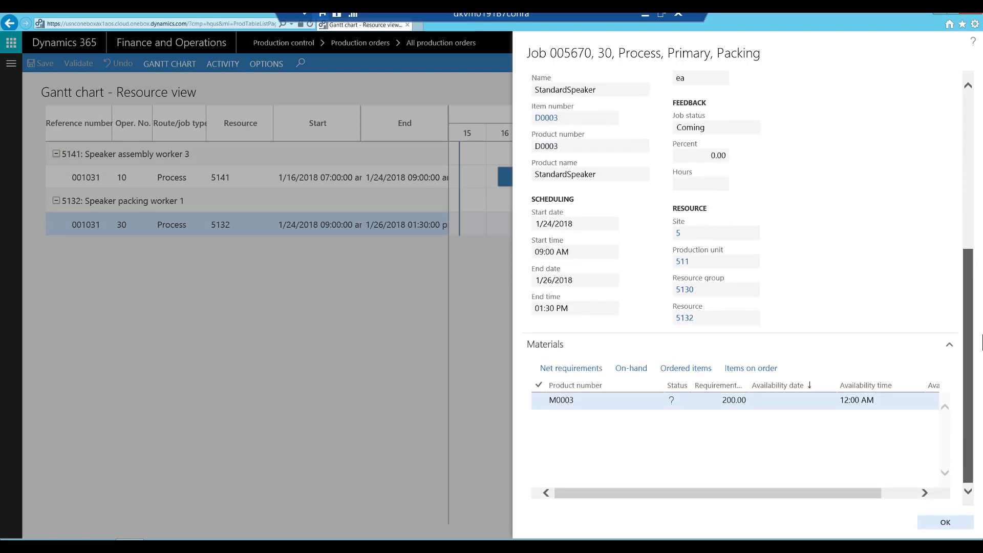
pyautogui.click(944, 523)
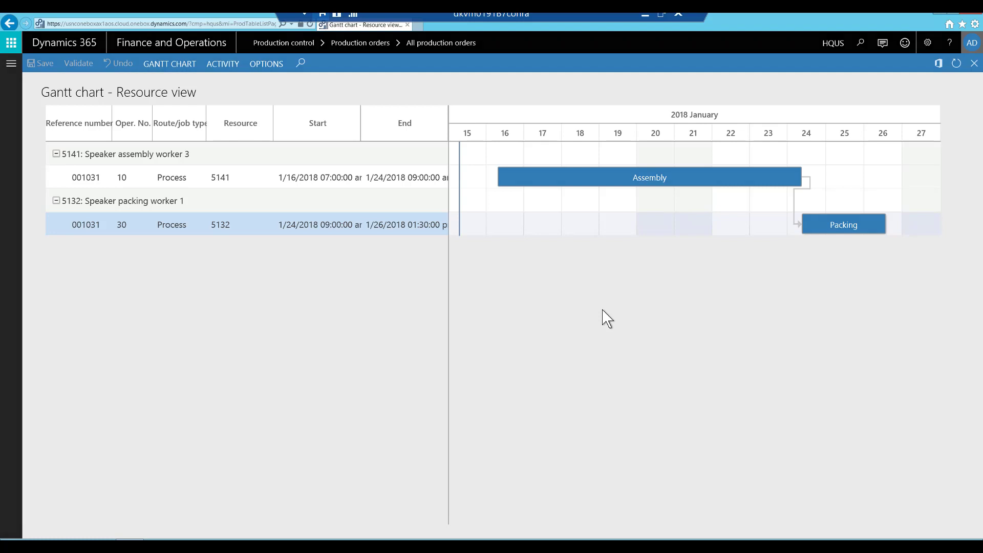
pyautogui.press('Escape')
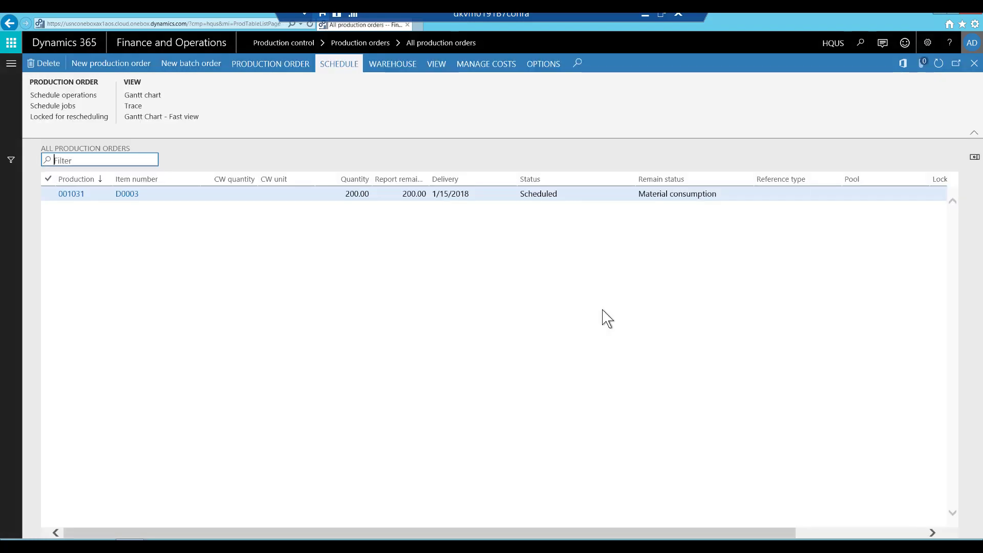
# Start releasing order 001031, limiting warehouse material release to operations 10 through 10.
pyautogui.click(284, 69)
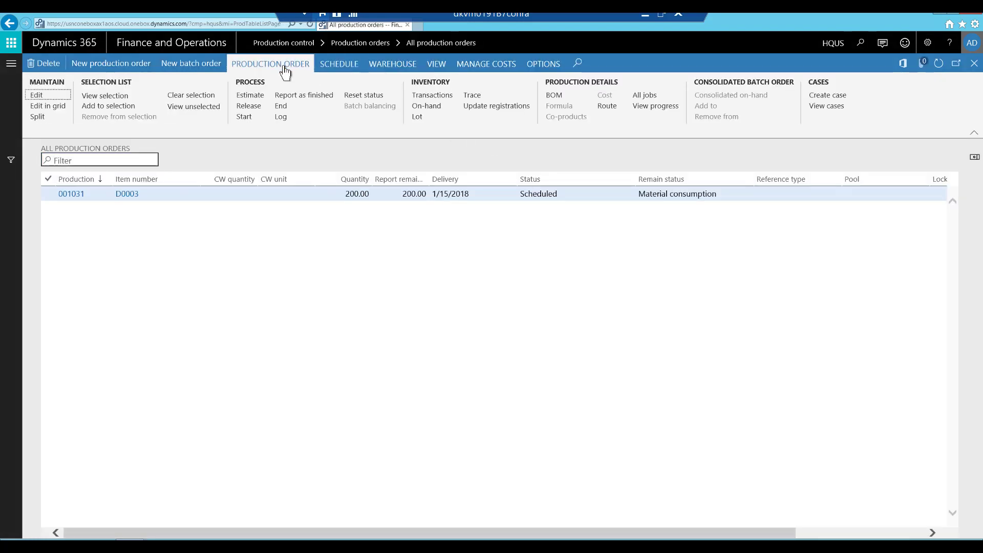
pyautogui.click(253, 108)
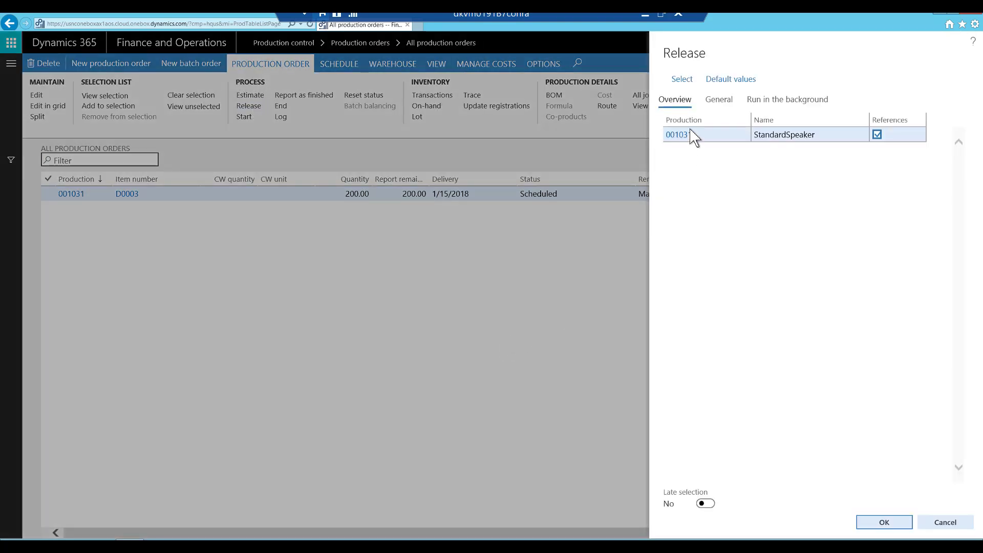
pyautogui.click(710, 103)
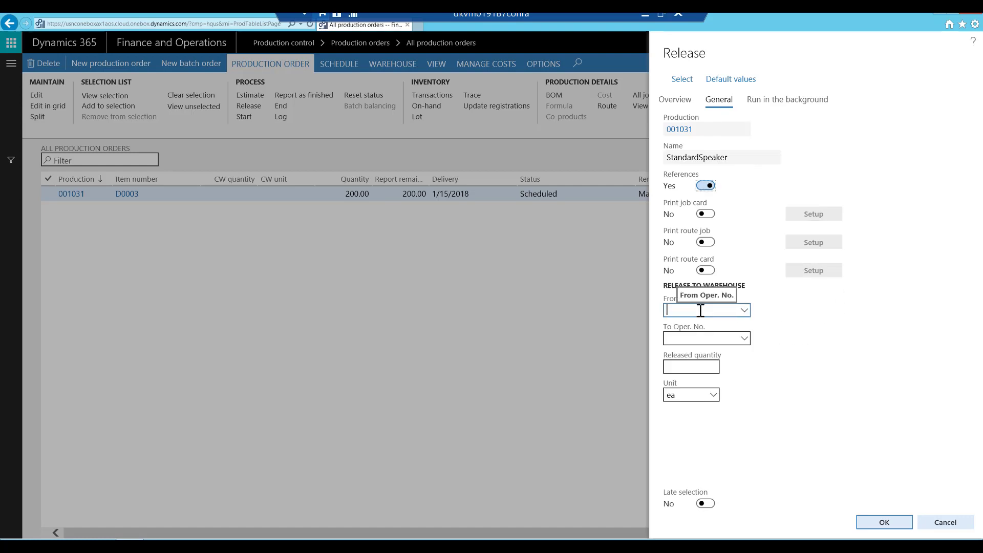
pyautogui.click(700, 311)
pyautogui.write('10')
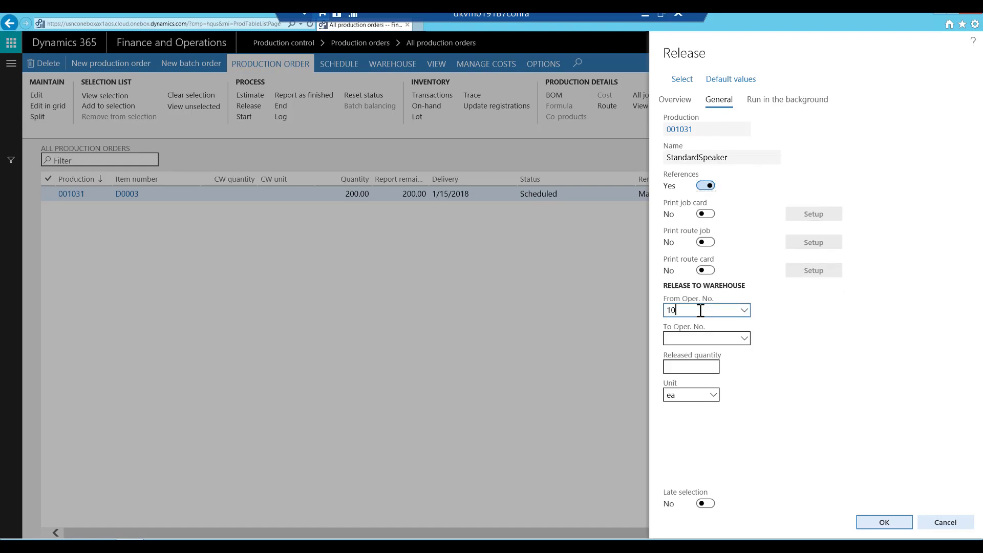
pyautogui.press('Tab')
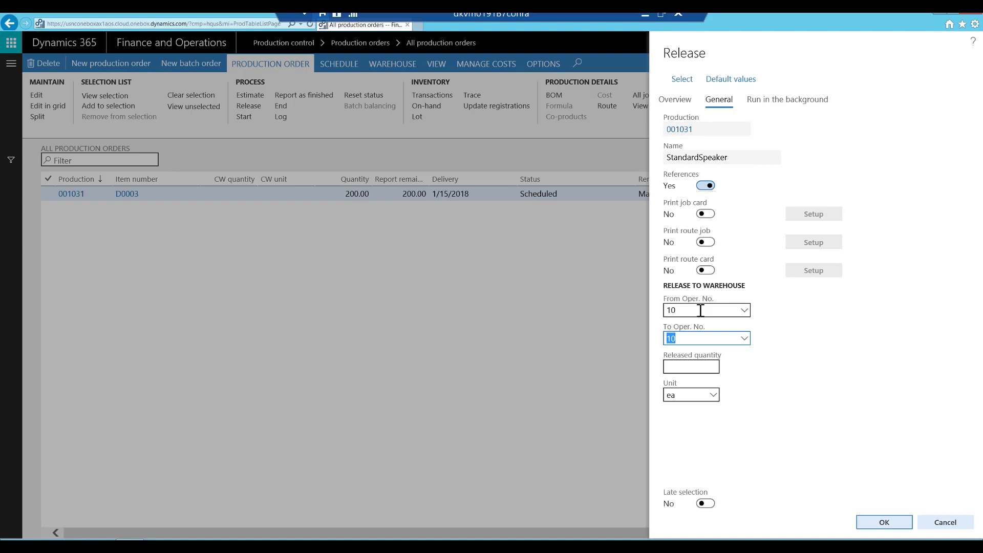
# Set the released quantity to 50.00 with unit ea.
pyautogui.press('Tab')
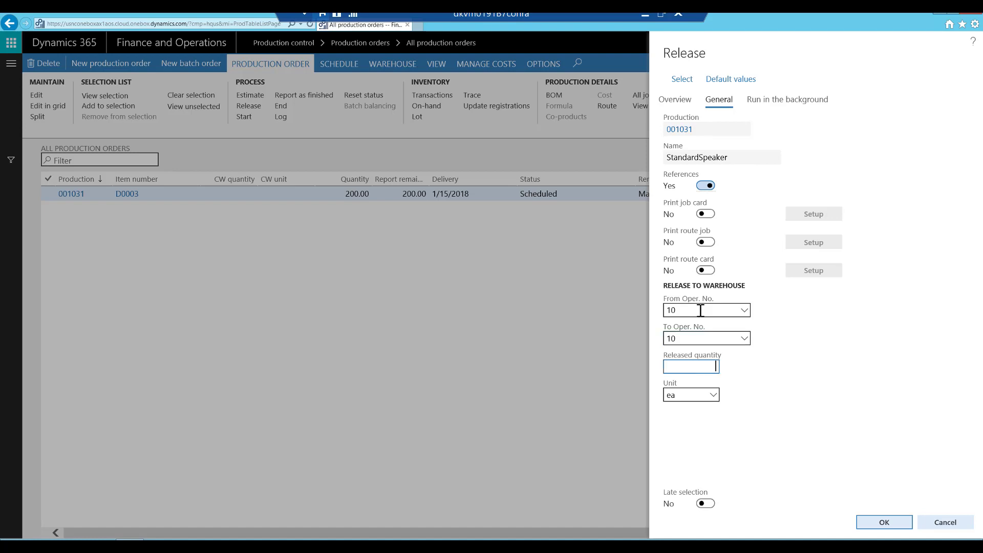
pyautogui.write('50')
pyautogui.press('Tab')
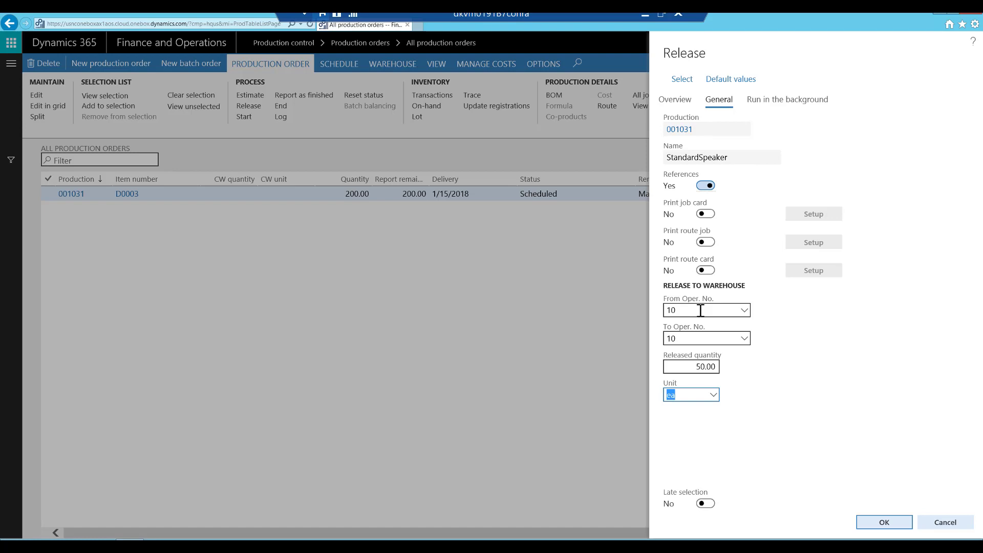
pyautogui.click(713, 396)
pyautogui.click(713, 396)
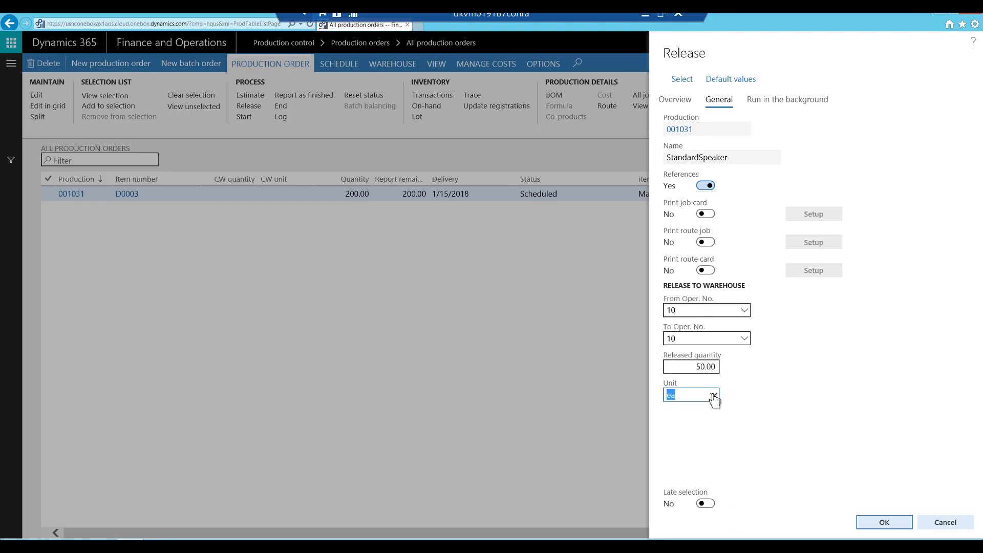
pyautogui.click(751, 393)
# Release order 001031, review the release messages, and open its warehouse work details.
pyautogui.click(886, 523)
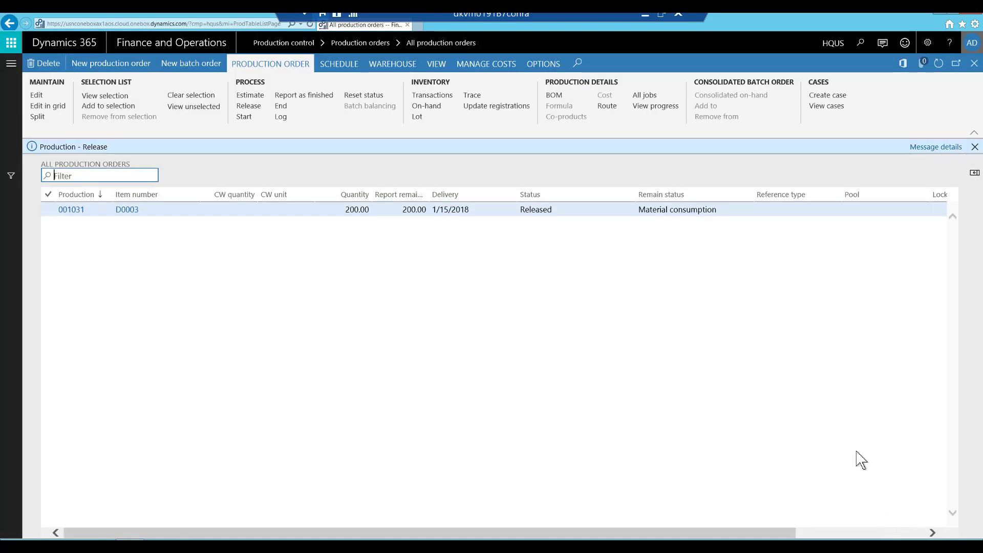
pyautogui.click(929, 149)
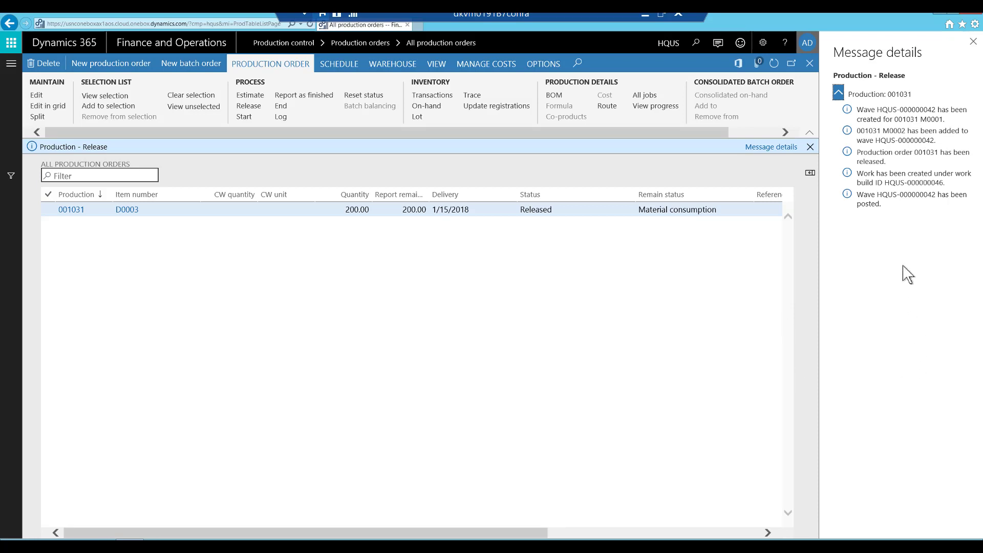
pyautogui.click(972, 43)
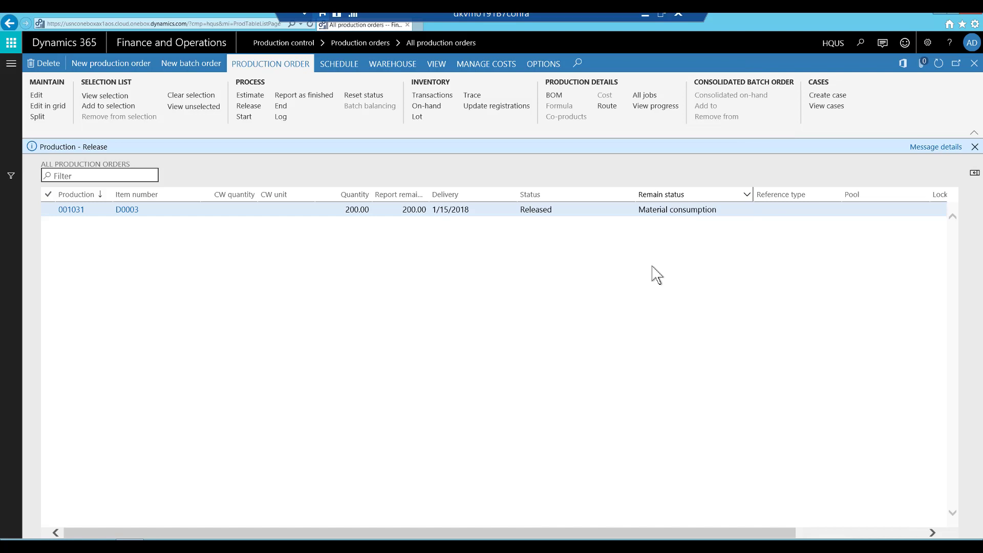
pyautogui.click(385, 66)
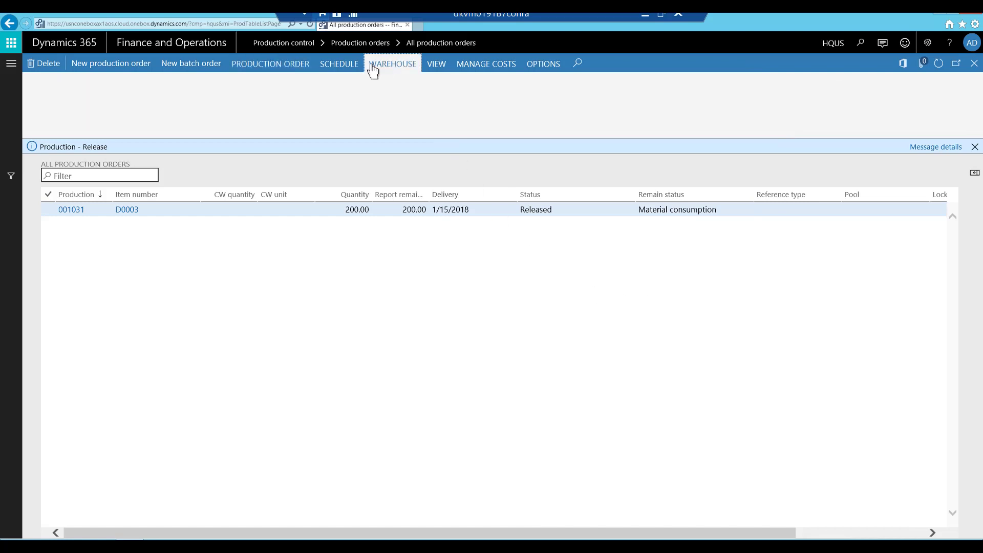
pyautogui.click(61, 95)
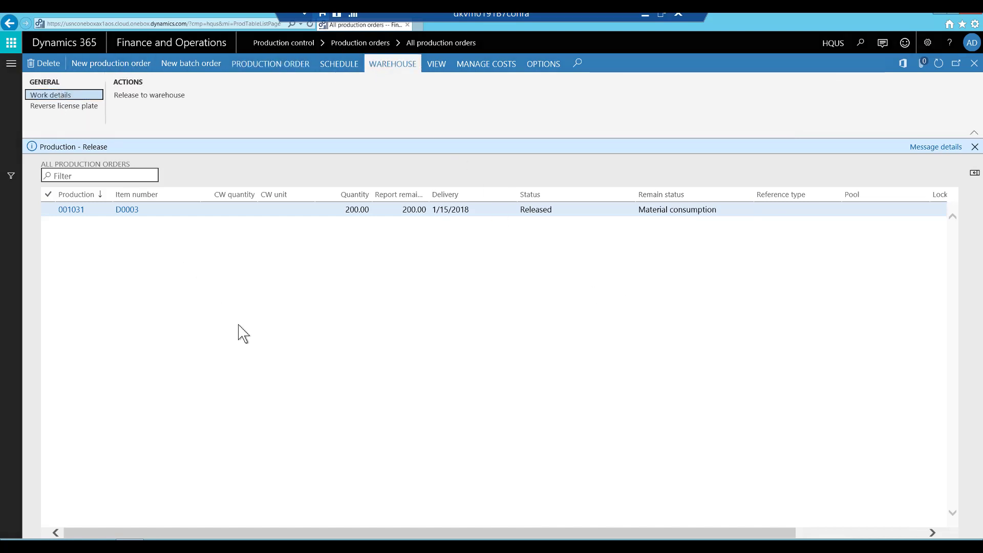